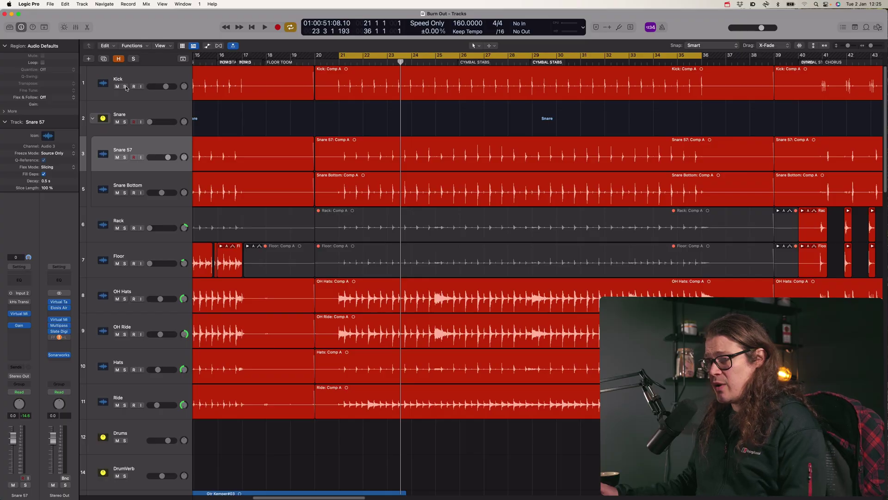
- Solo the drum tracks from Kick to Ride, audition them, then audition Kick alone
left_click_drag(125, 88, 128, 403)
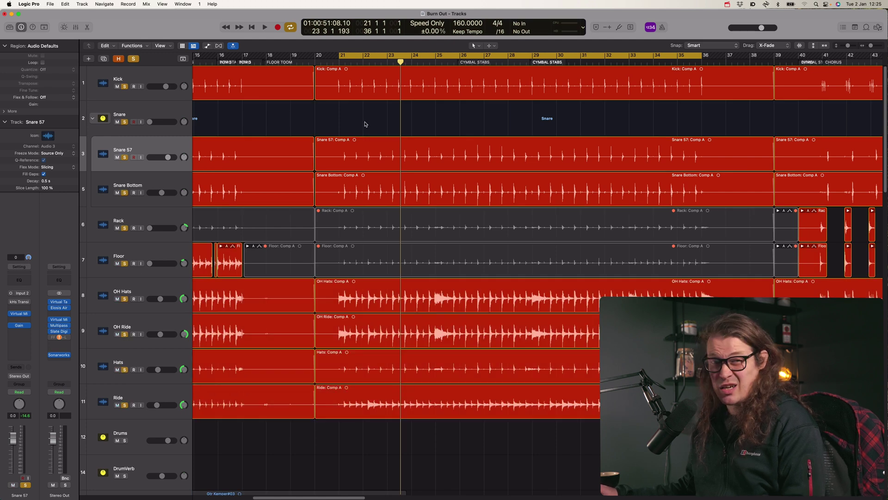
key("space")
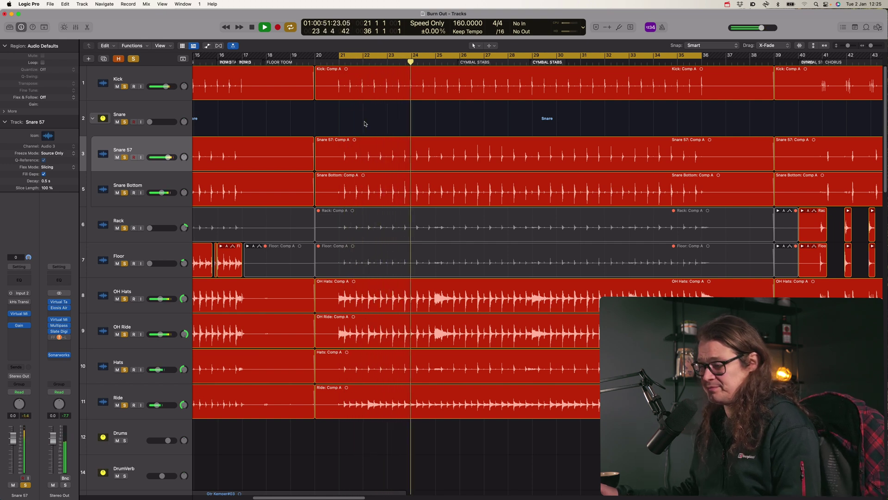
key("space")
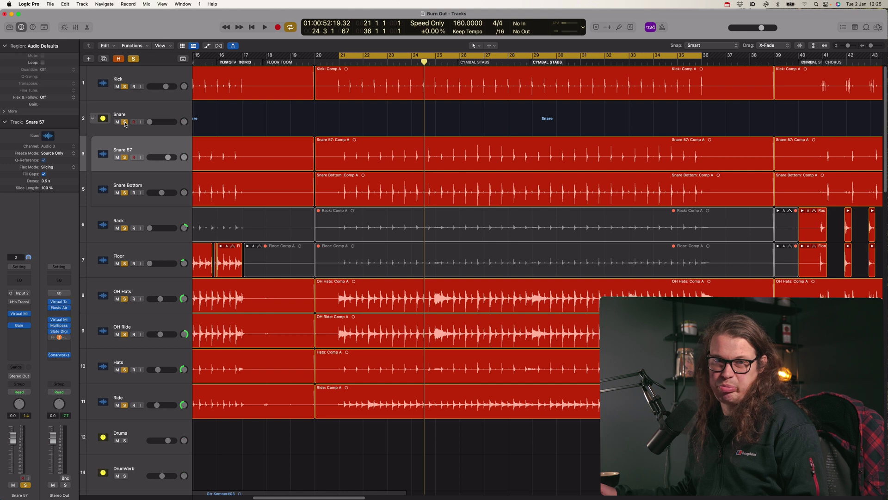
left_click_drag(125, 121, 134, 403)
key("space")
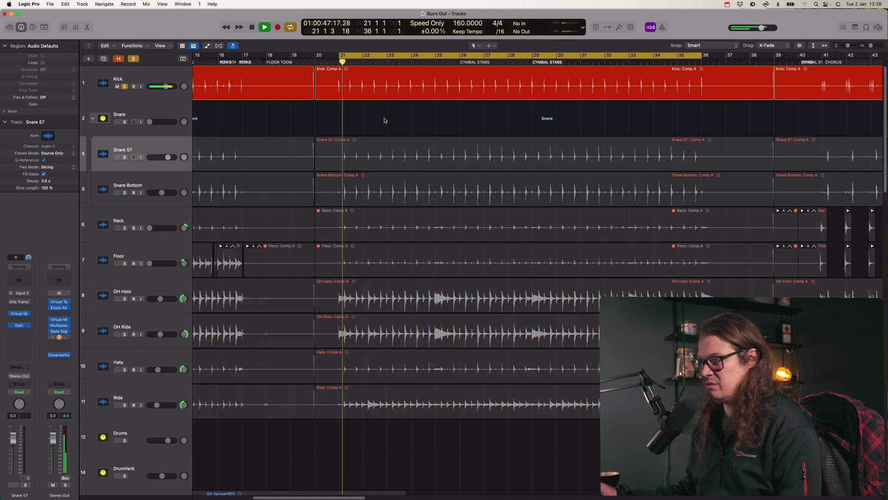
key("space")
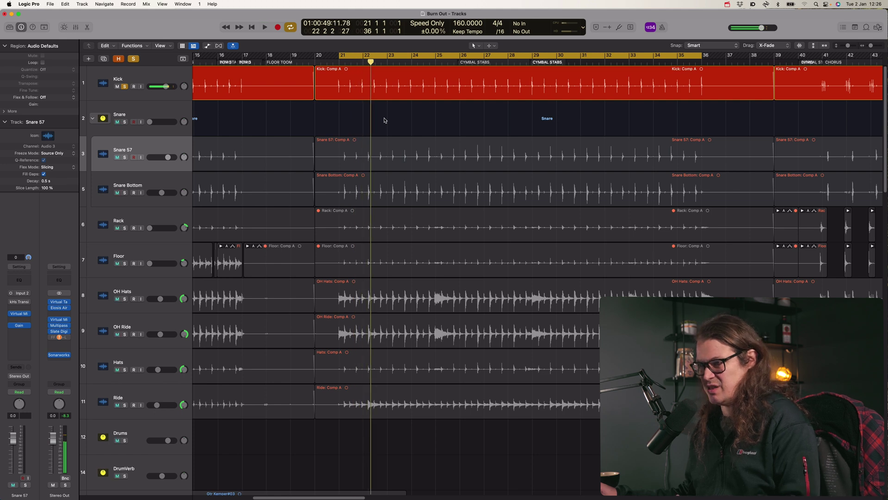
- Turn off the Kick solo and start adding a new track below Kick
left_click(125, 87)
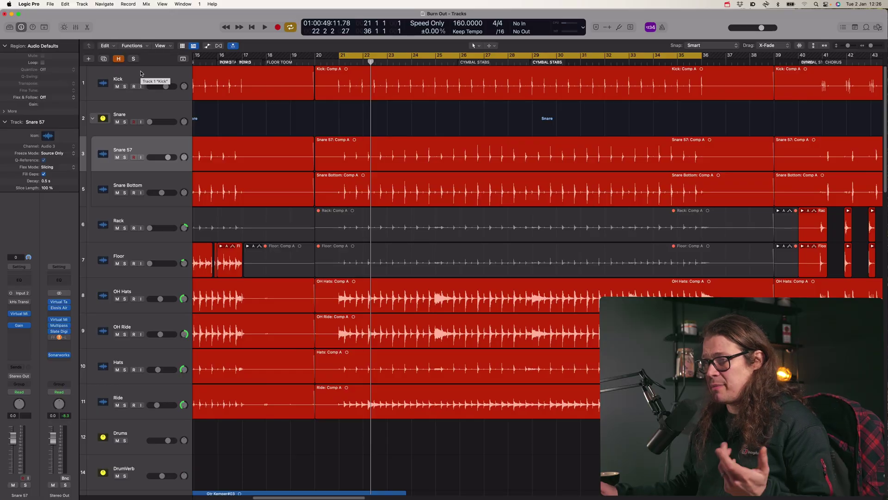
left_click(104, 67)
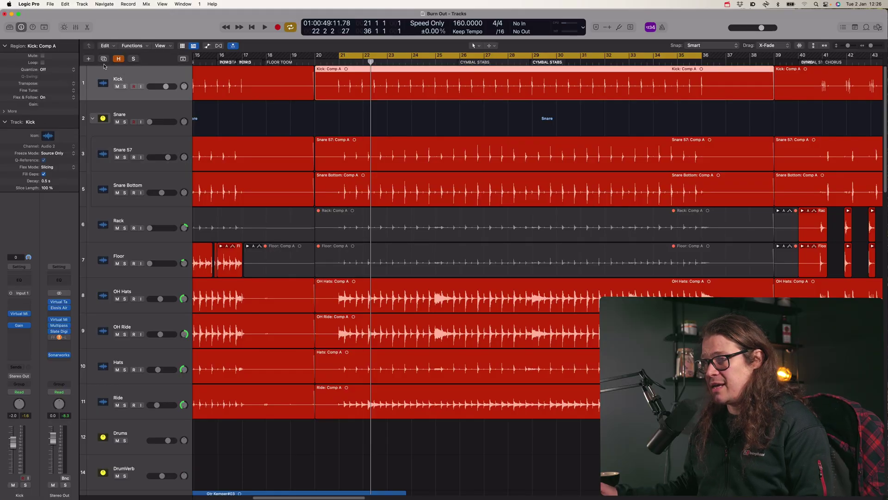
left_click(89, 59)
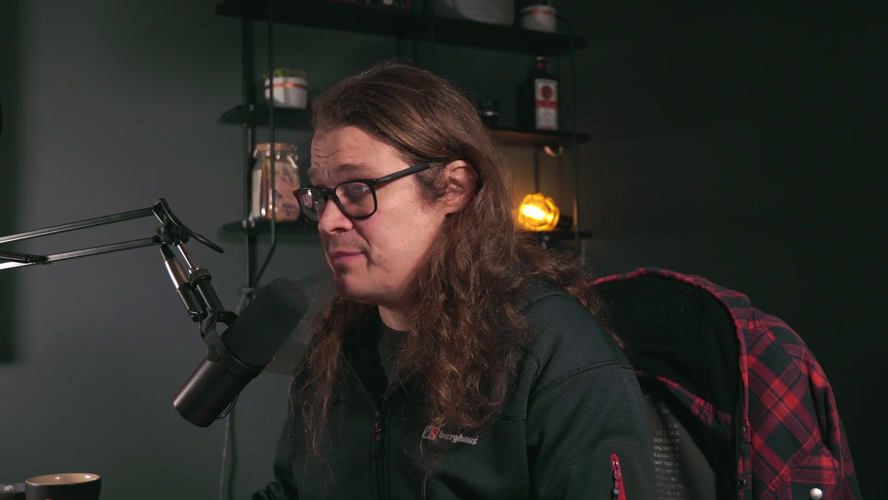
- Rename the new Inst 2 track to 'MIDI Drums' and move it above Kick
double_click(267, 114)
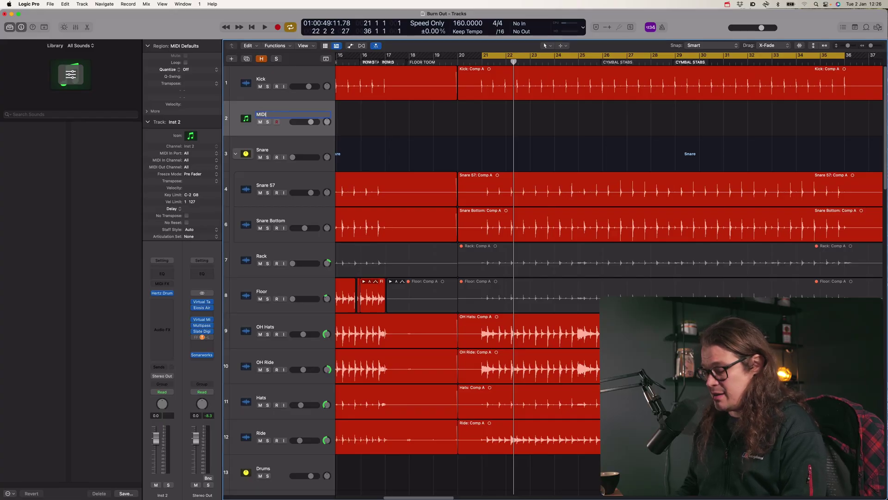
key("Return")
left_click(9, 28)
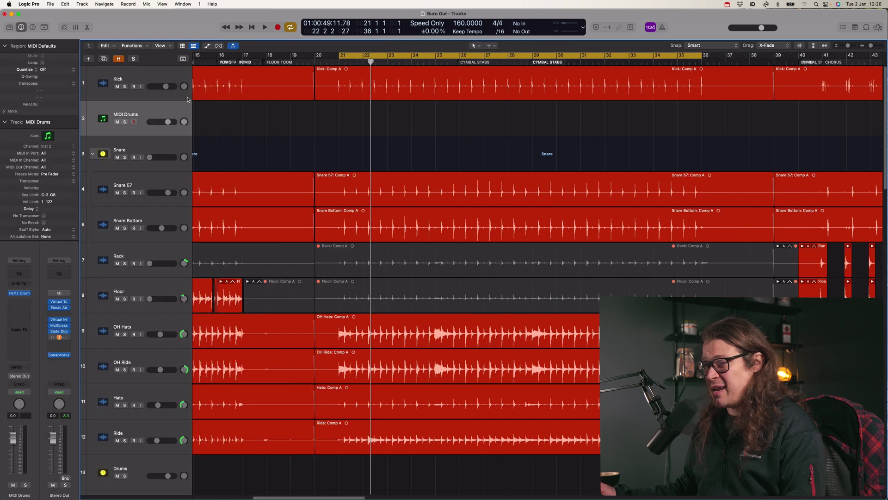
left_click_drag(180, 111, 175, 72)
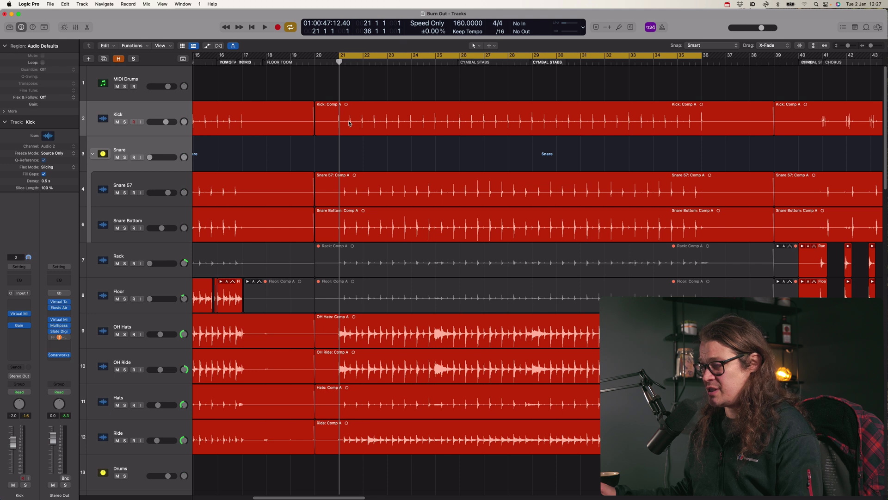
- Run Drum Doubling on the Kick: Comp A region with Kick instrument and -12 dB threshold
left_click(349, 123)
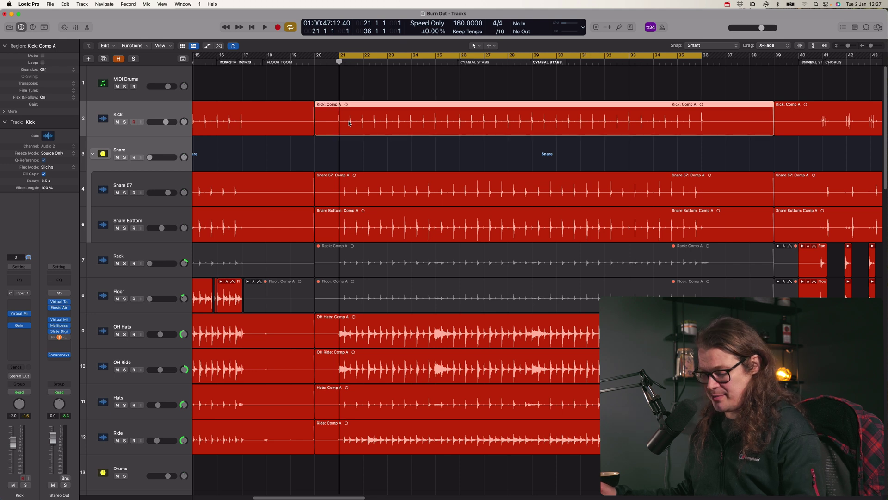
key("ctrl+d")
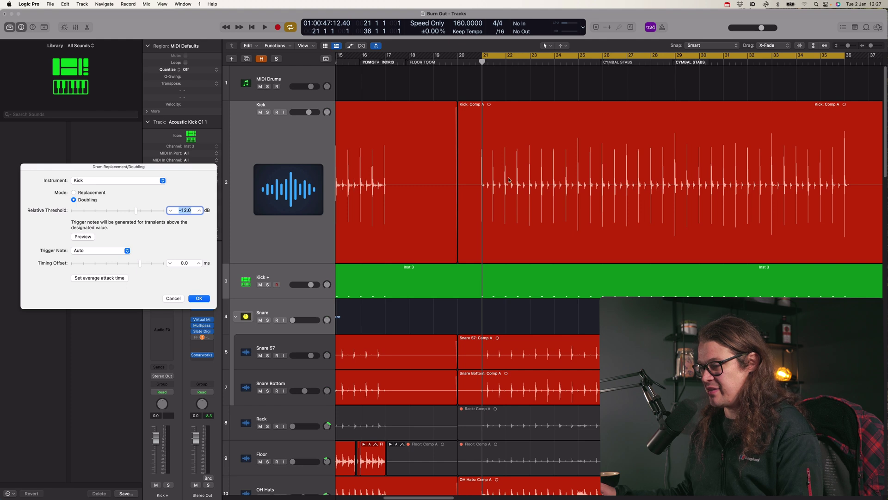
key("super+Right")
key("super+Right")
key("super+Right")
key("super+Right")
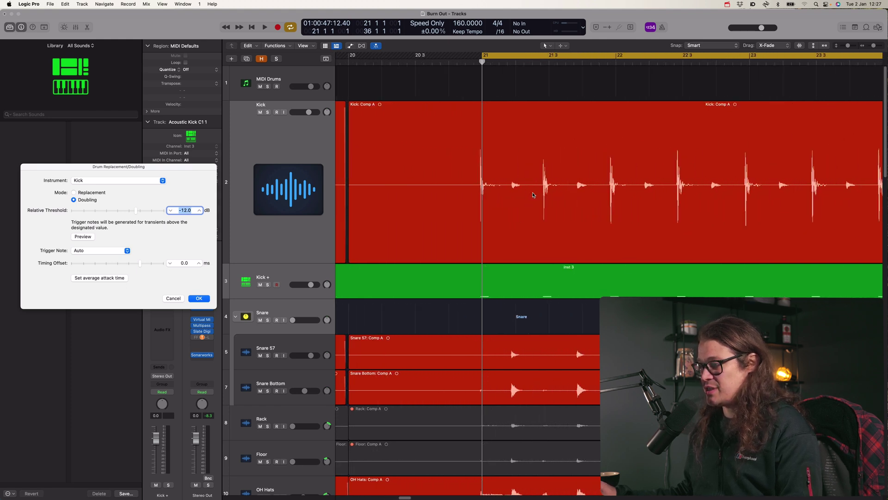
left_click_drag(434, 63, 496, 65)
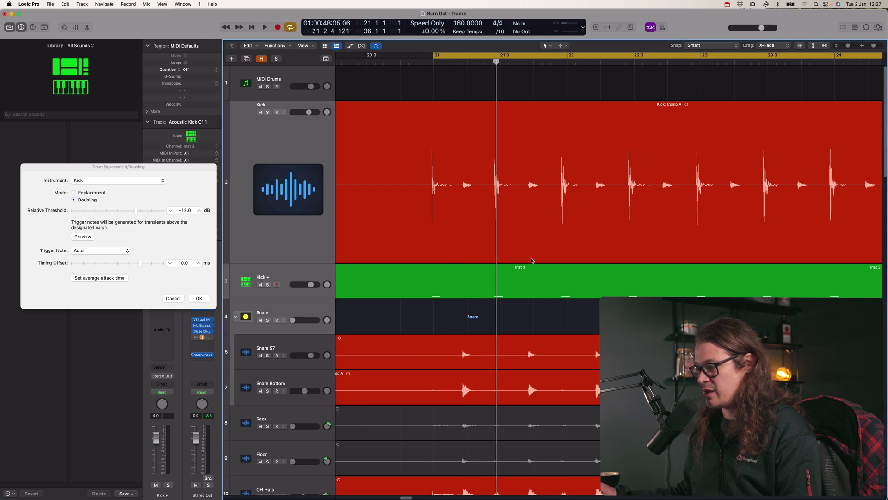
key("super+Left")
key("super+Left")
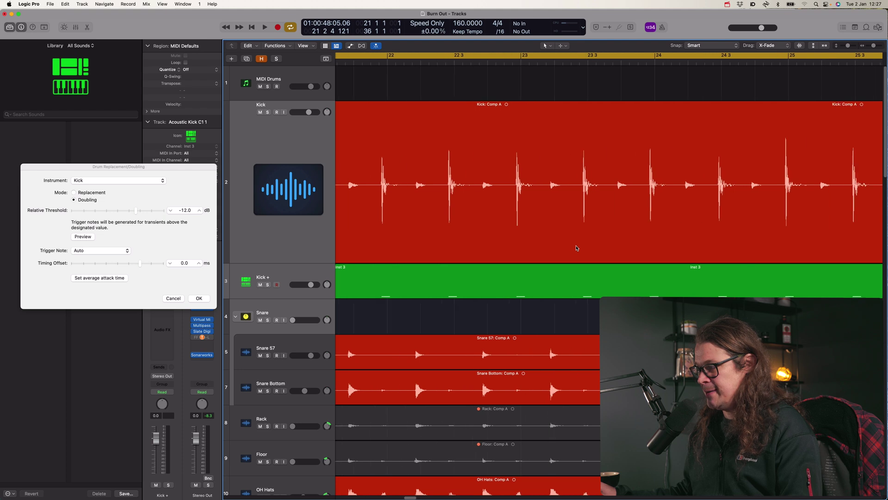
key("super+Left")
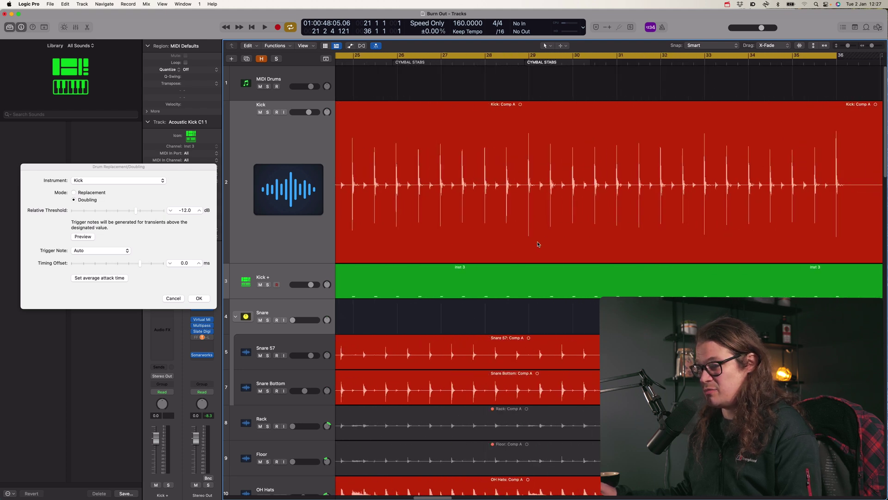
left_click(171, 171)
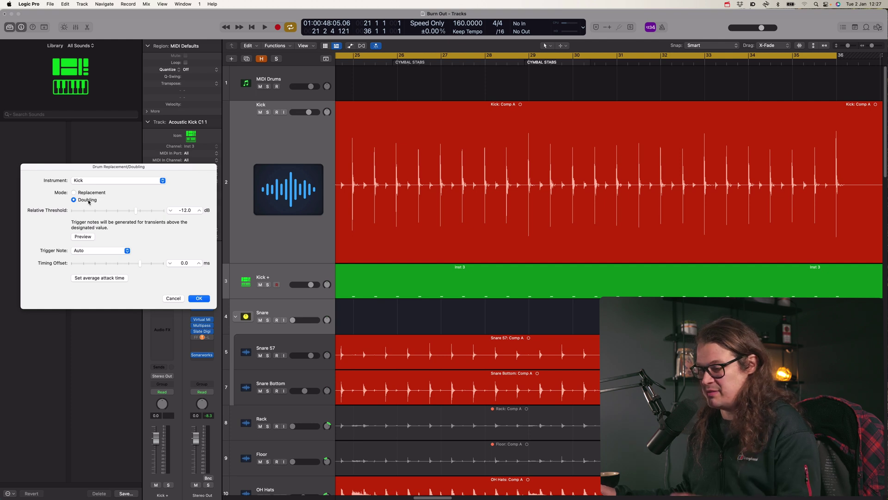
left_click(199, 298)
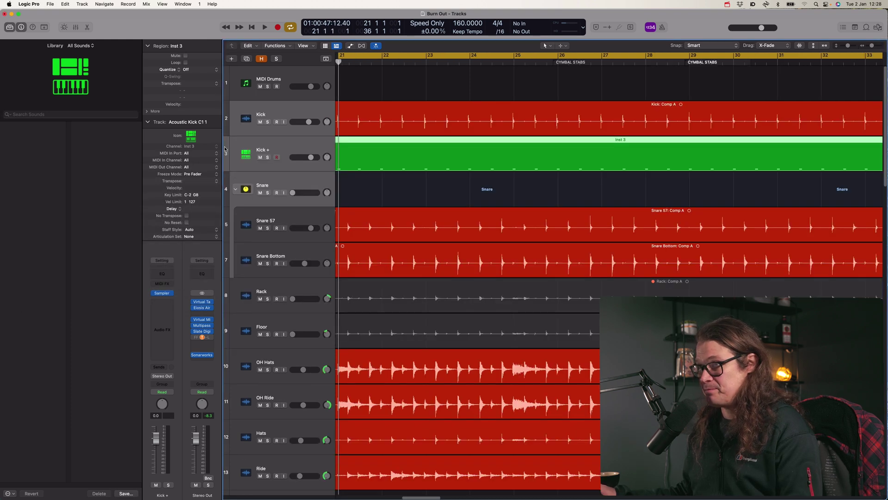
- Close the sound library and select the Snare 57: Comp A region and Snare 57 track
left_click(10, 29)
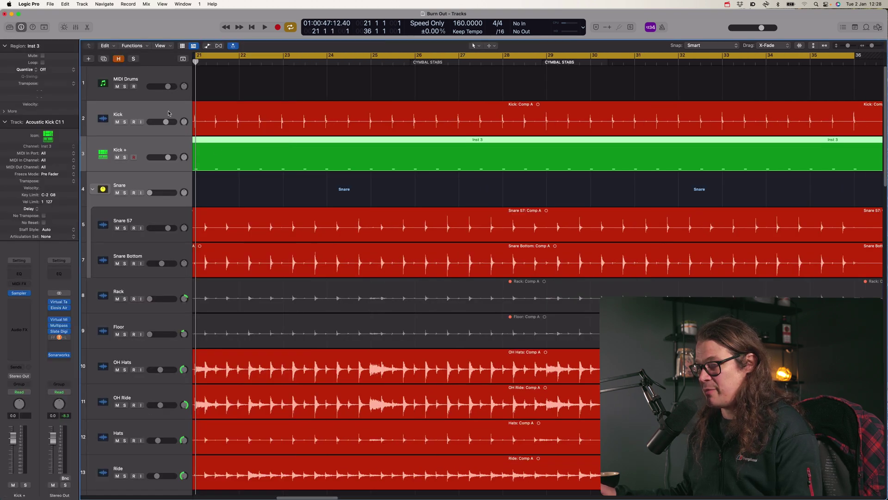
left_click(258, 224)
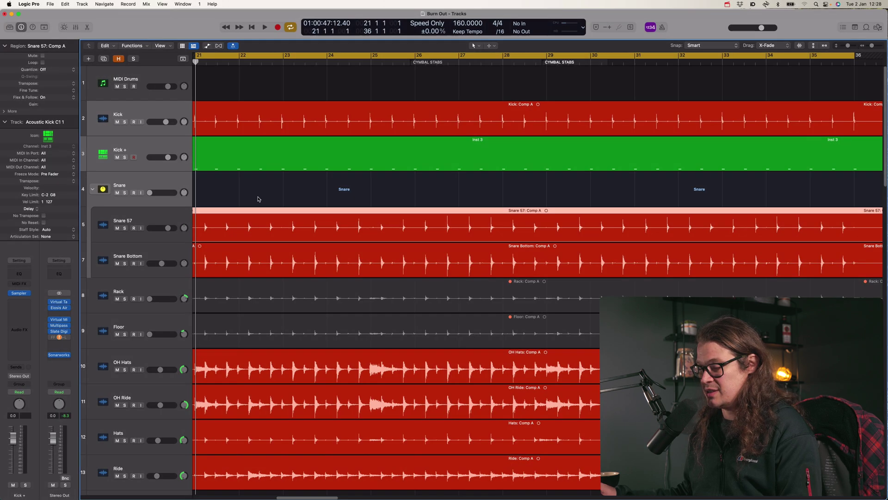
left_click(232, 202)
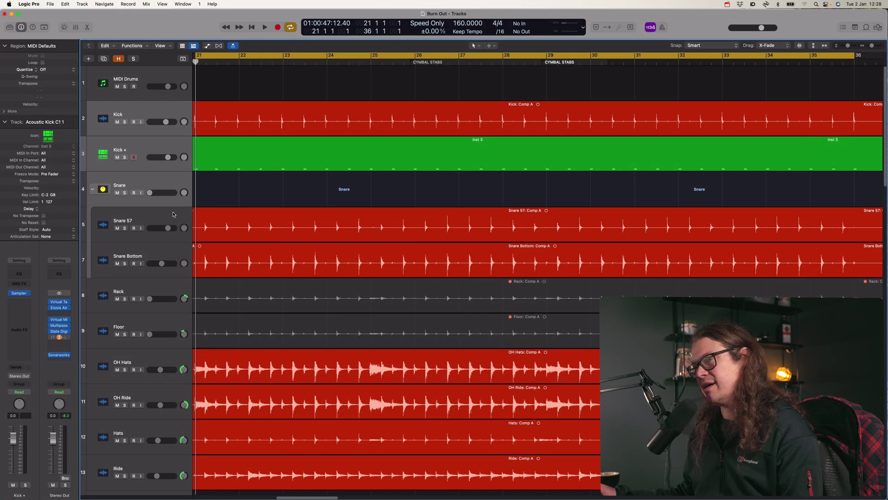
left_click(228, 229)
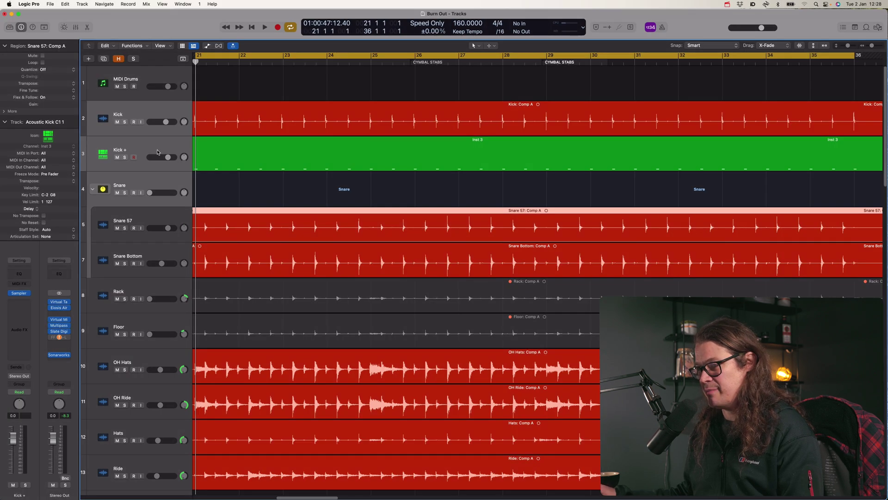
left_click(151, 221)
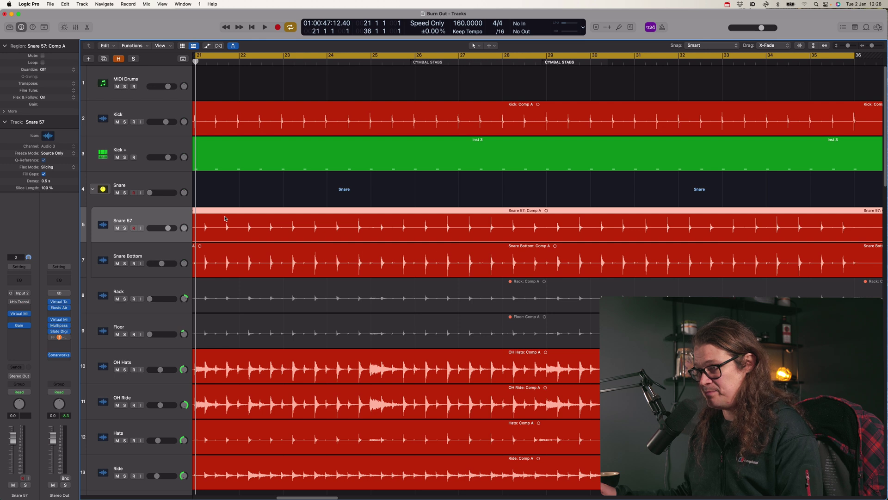
- Run Drum Doubling on Snare 57 with Snare instrument at a -16.9 dB threshold
key("ctrl+d")
left_click(164, 181)
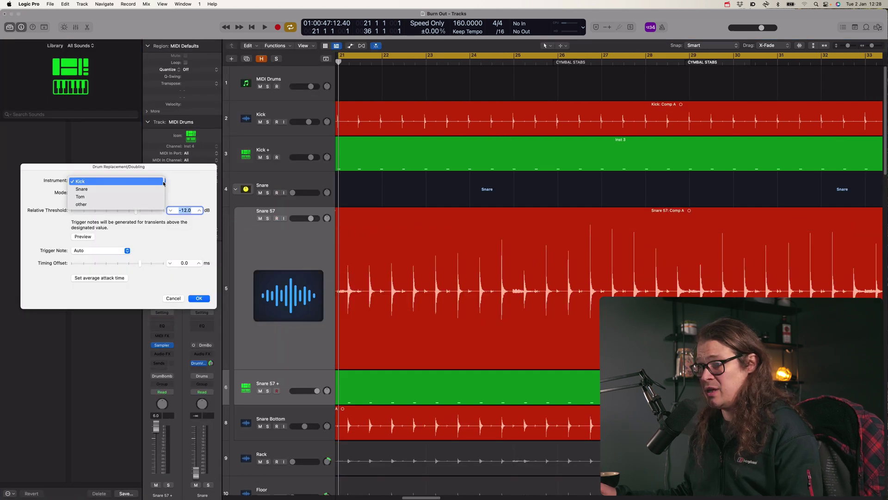
left_click(155, 189)
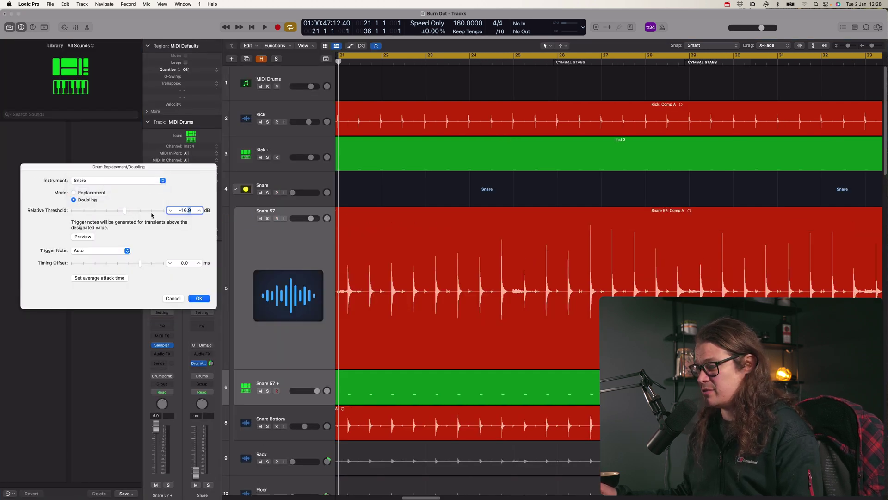
scroll(378, 255, "down", 2)
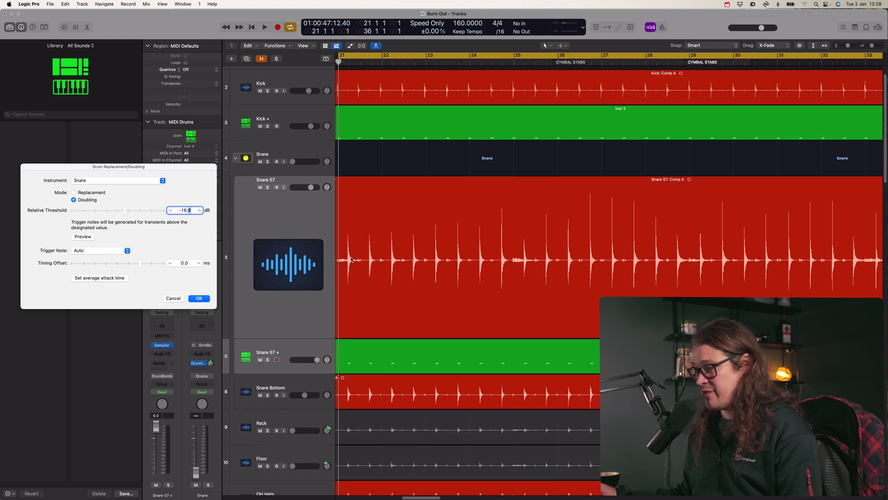
left_click_drag(345, 66, 392, 64)
left_click(234, 275)
left_click(199, 298)
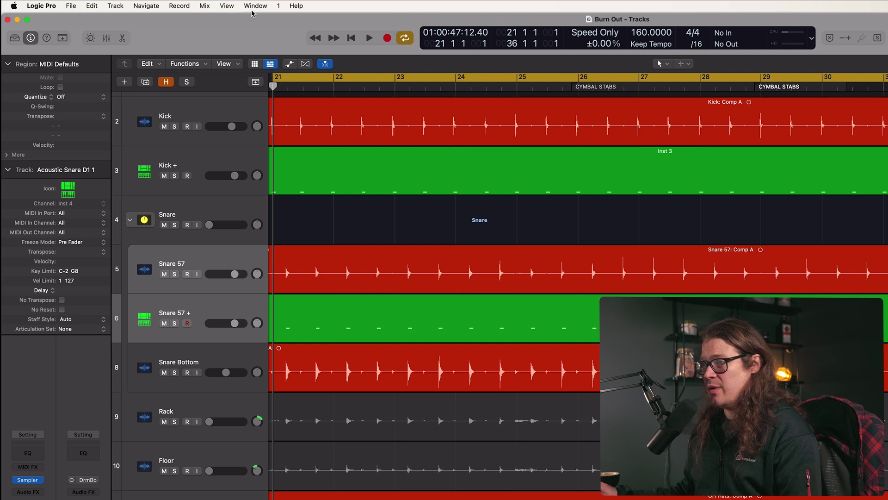
left_click(254, 5)
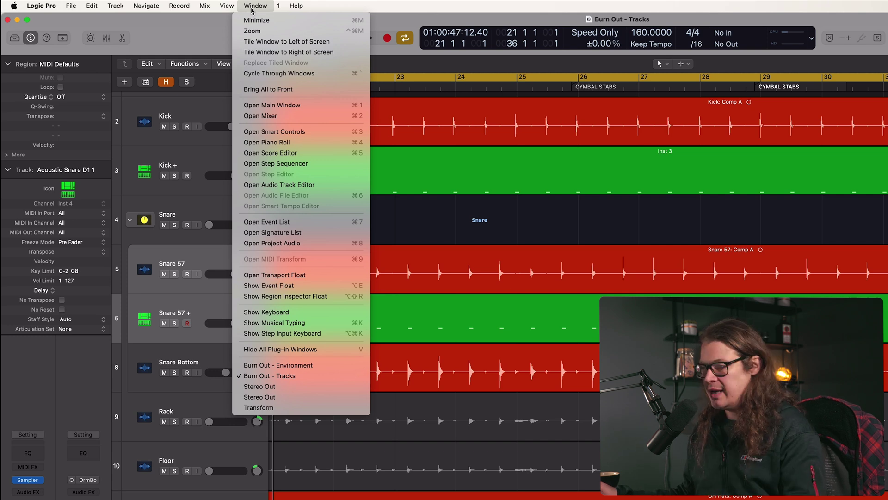
key("alt")
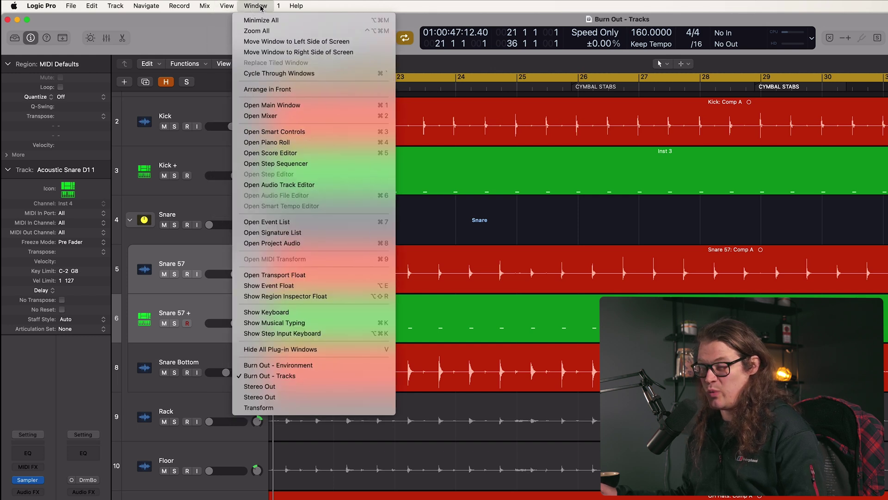
key("alt")
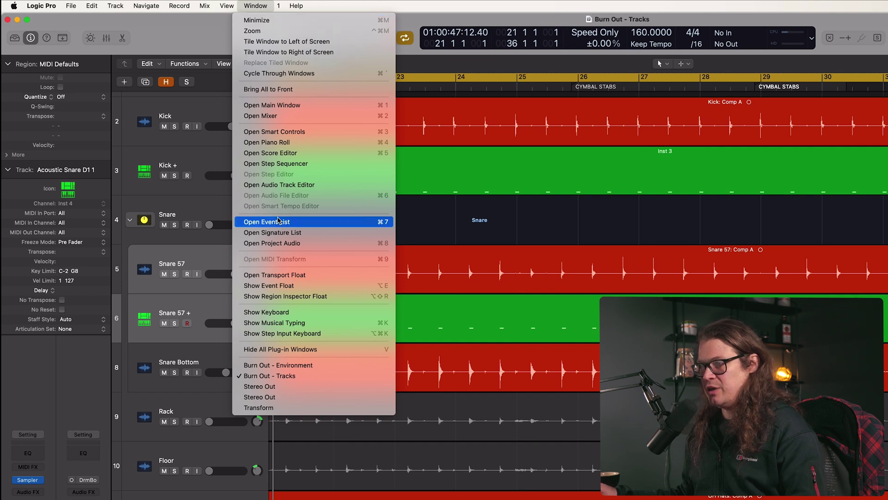
key("alt")
key("alt")
key("alt")
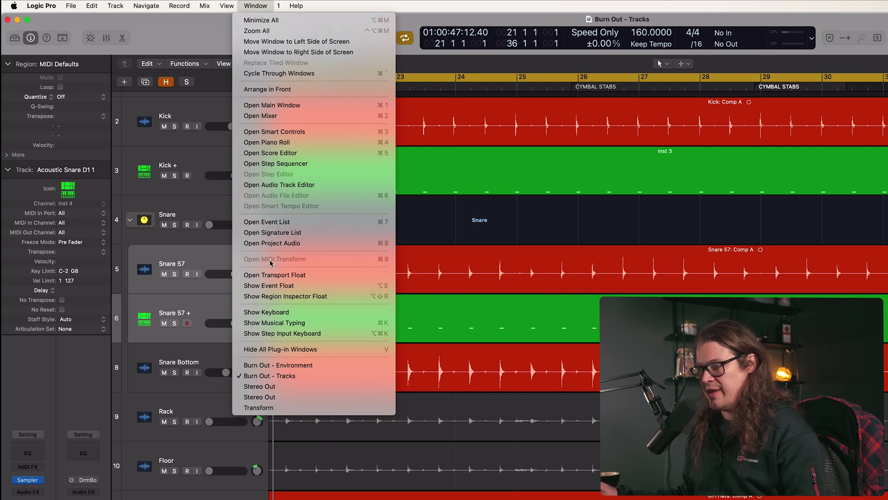
key("alt")
key("alt")
left_click(208, 37)
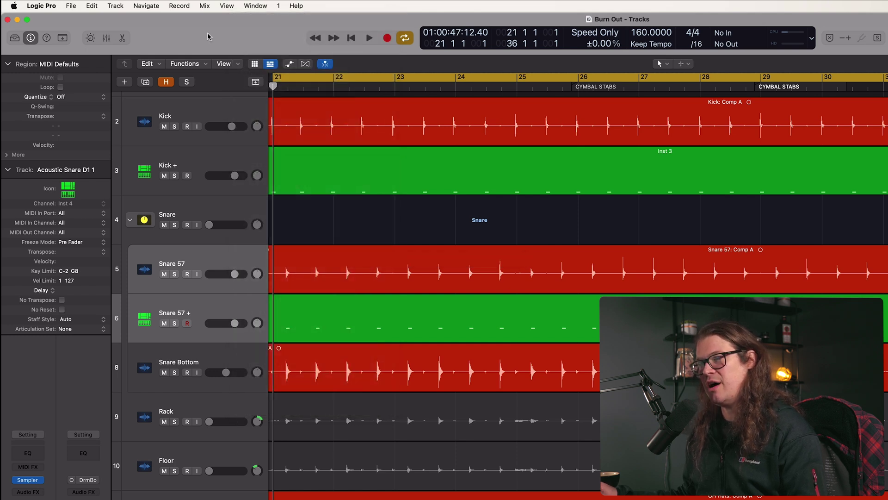
left_click(256, 6)
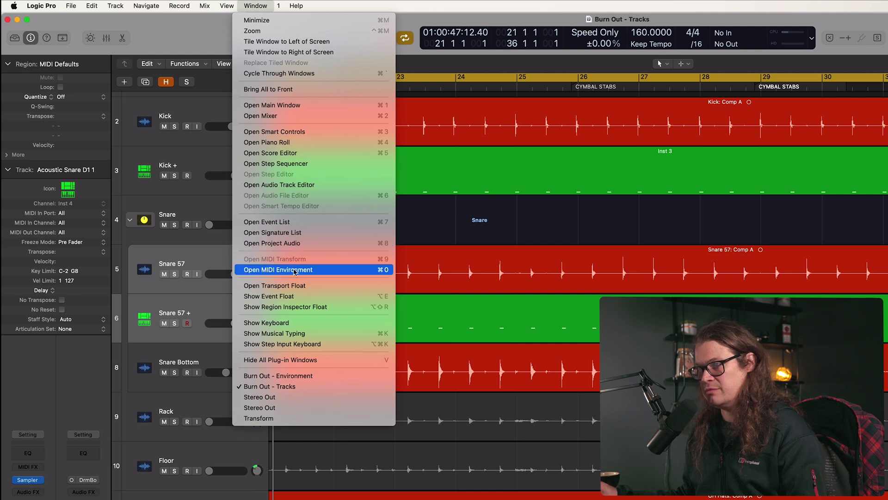
left_click(217, 35)
left_click(250, 9)
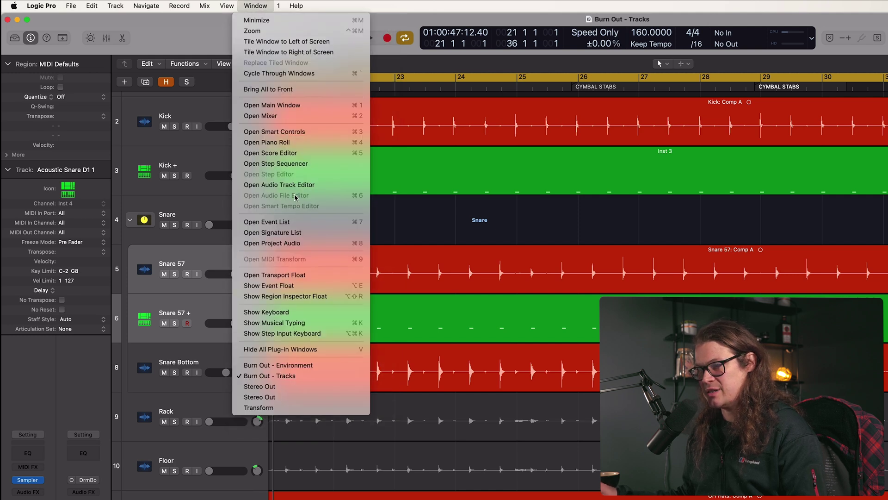
key("alt")
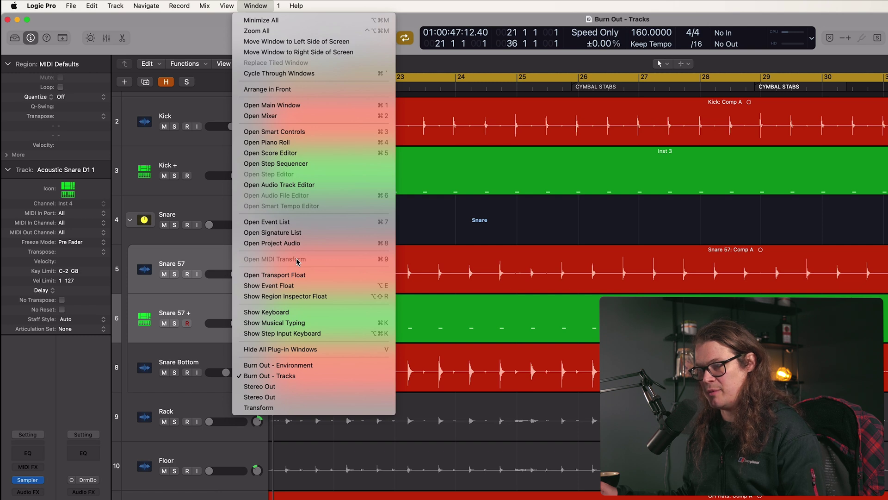
left_click(215, 36)
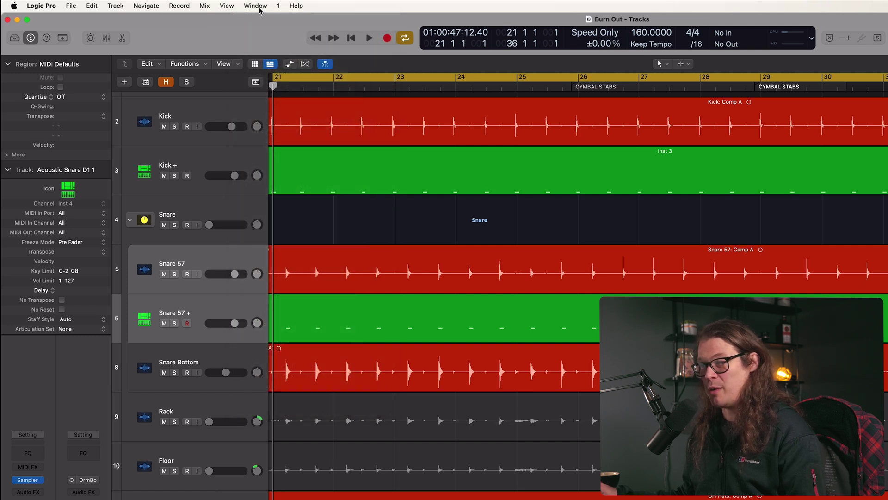
left_click(261, 8)
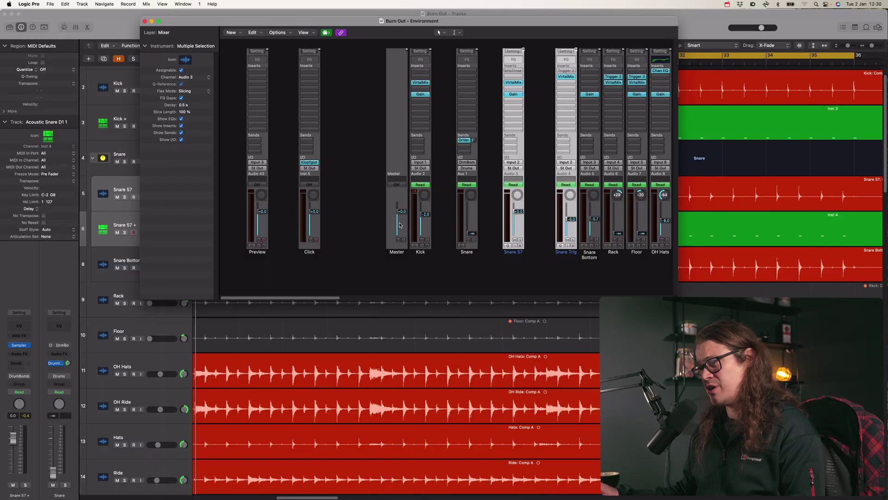
- Move the Environment mixer window to the right and bring the tracks area forward
left_click_drag(271, 25, 342, 28)
left_click(149, 151)
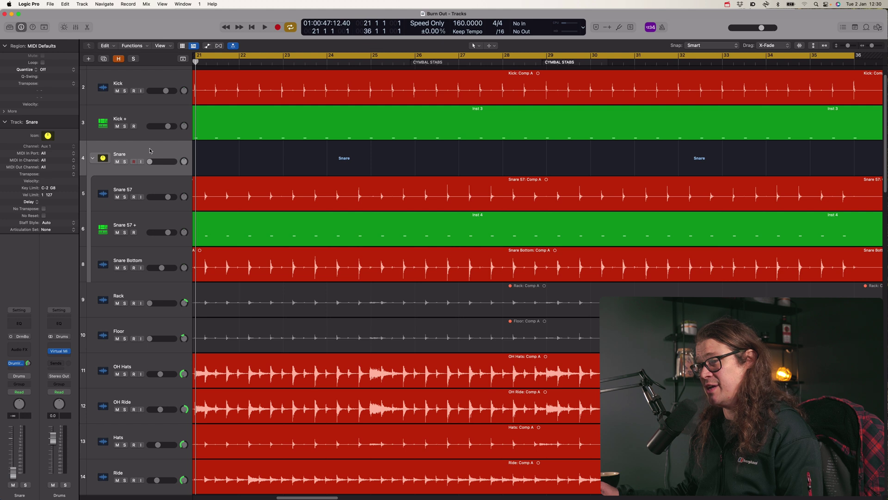
- Rename the Kick + track to 'Acoustic Kick C1 1' and begin renaming the snare replacement track
double_click(120, 120)
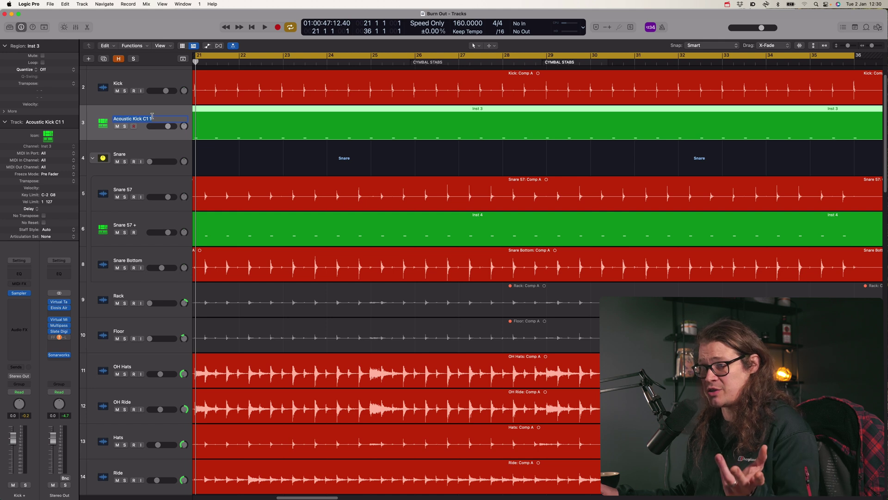
left_click(153, 155)
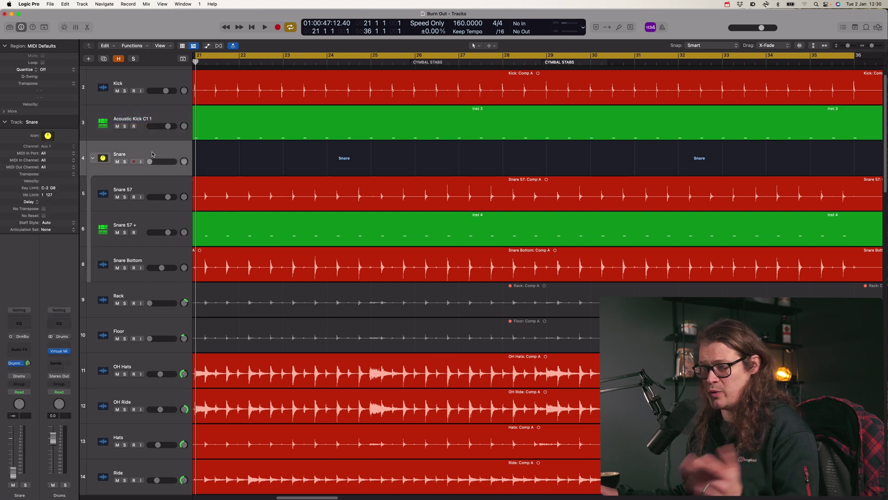
left_click(131, 227)
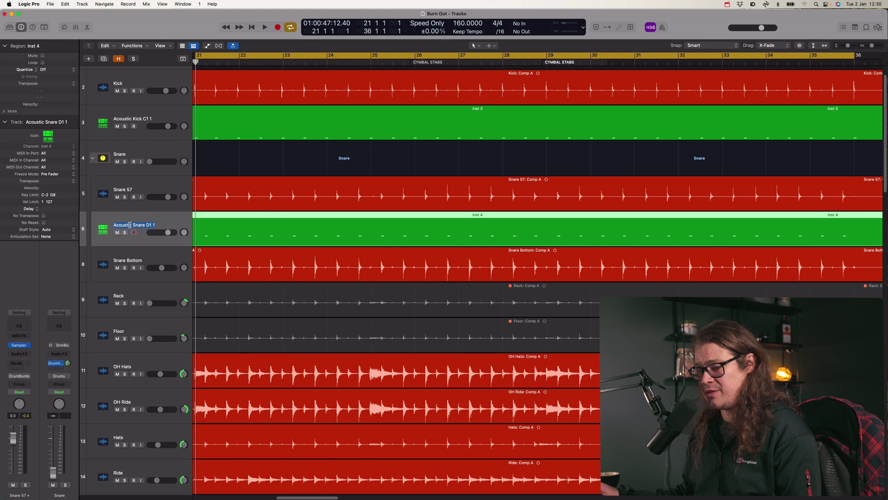
- Open the MIDI Environment mixer with Cmd-0 and rearrange its channel strips
key("super+0")
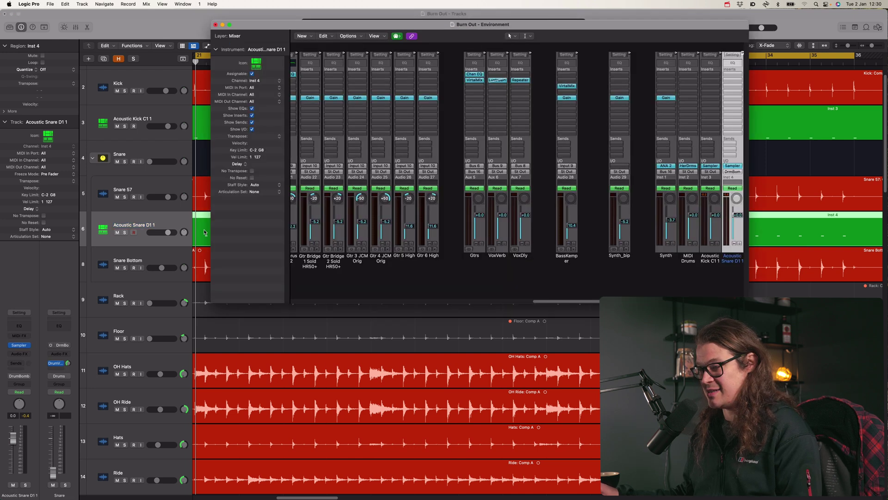
left_click_drag(569, 303, 620, 303)
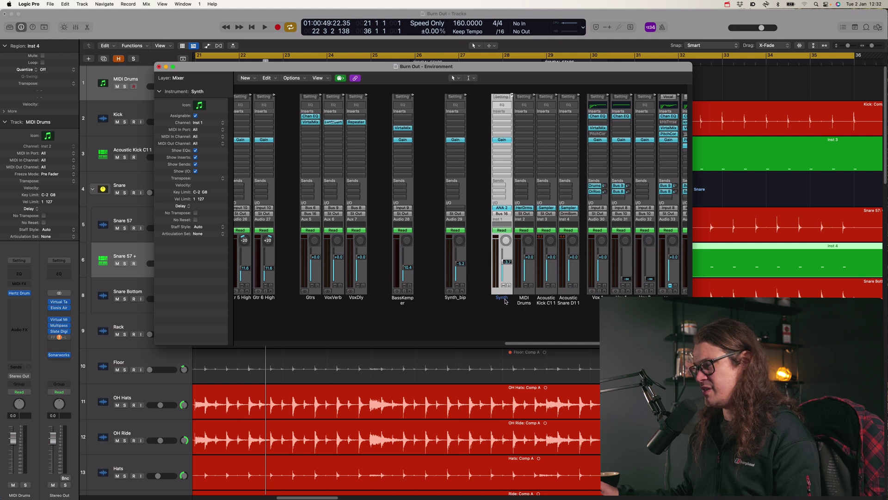
left_click_drag(506, 301, 482, 302)
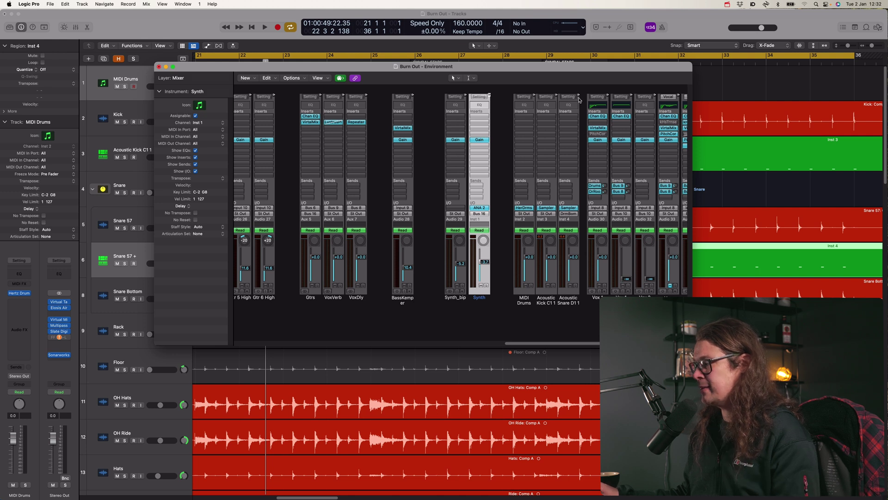
- Select the MIDI Drums and Acoustic Snare D1 1 strips, then open MIDI Drums' Hertz Drums instrument
left_click_drag(558, 98, 534, 103)
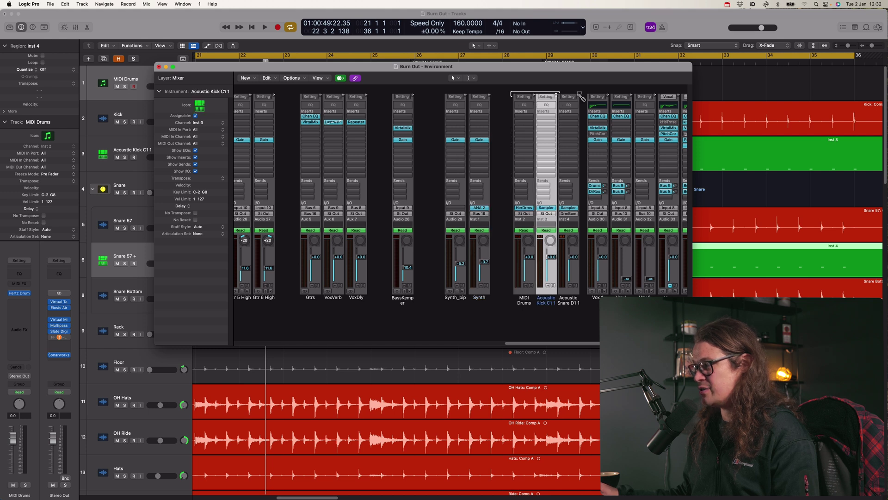
left_click(529, 104)
left_click(568, 104)
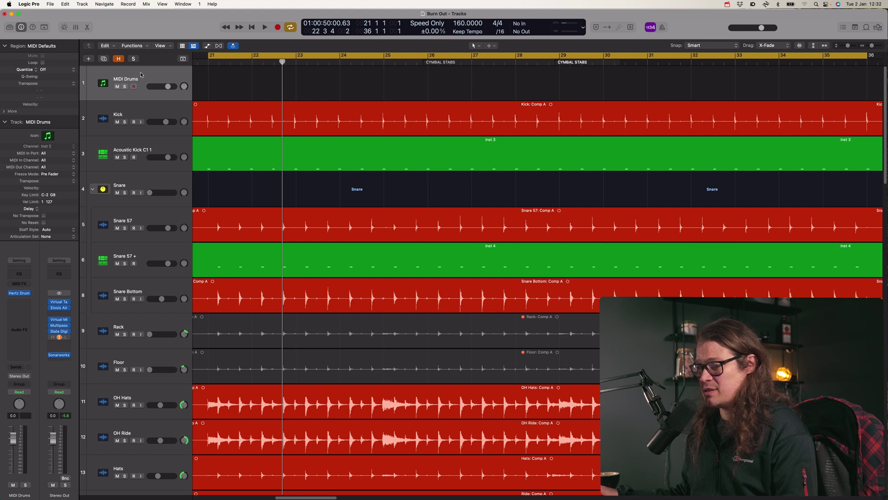
left_click(19, 293)
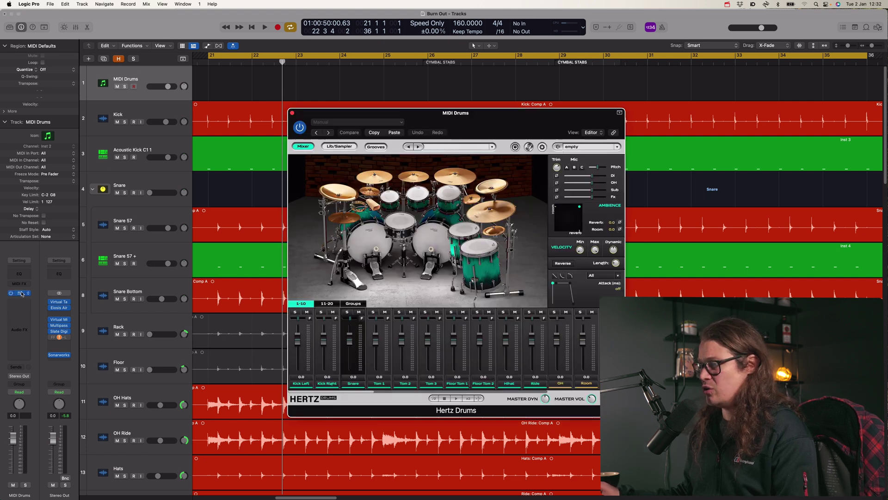
- Load the Modern signature preset in Hertz Drums
left_click_drag(458, 116, 392, 99)
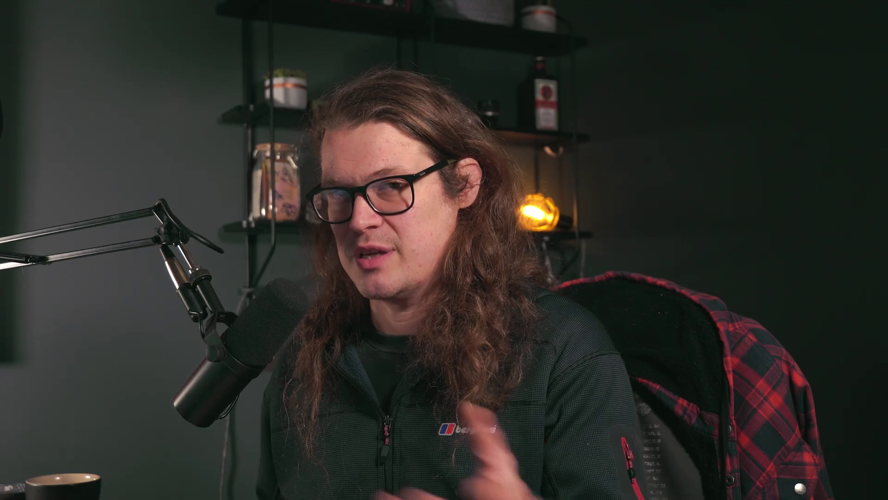
left_click(425, 130)
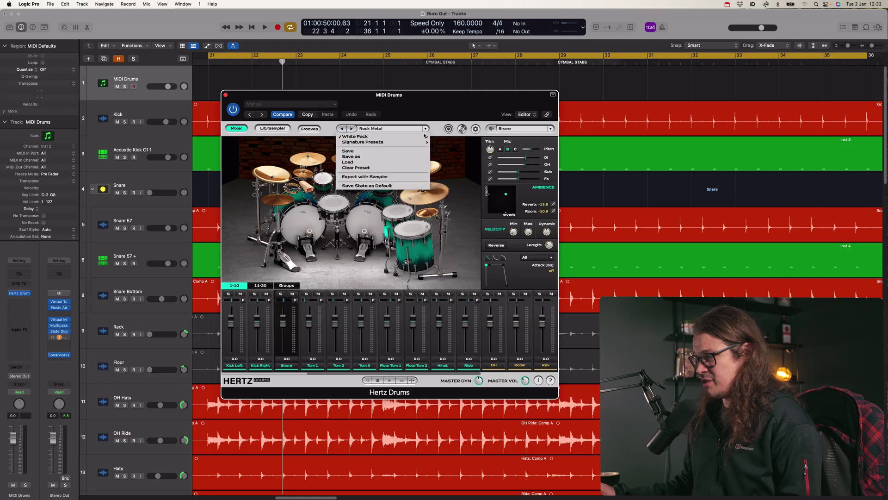
mouse_move(424, 142)
left_click(434, 142)
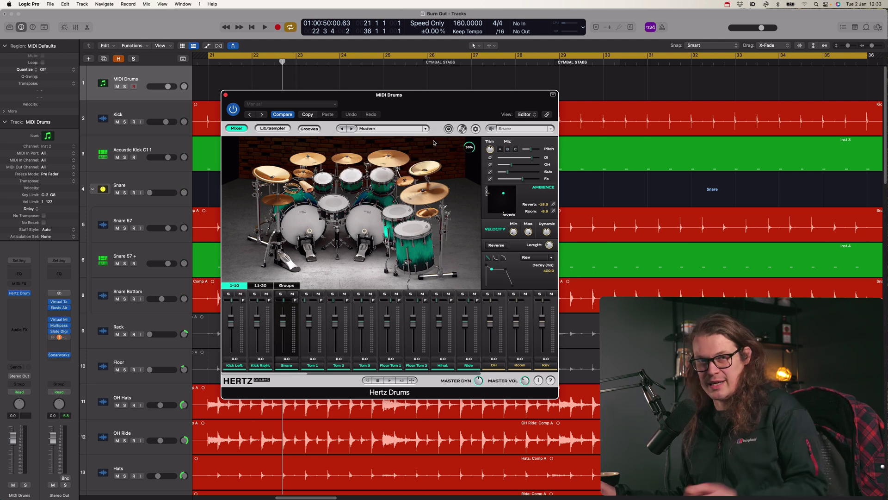
- Audition the Modern kit's kicks and snare, then show the snare sample library
left_click(367, 225)
left_click(367, 226)
left_click(307, 224)
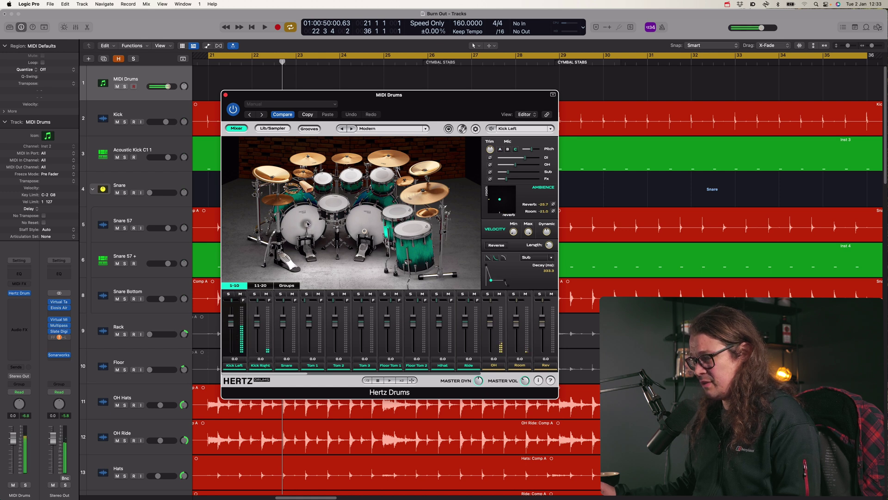
left_click(338, 203)
left_click(337, 203)
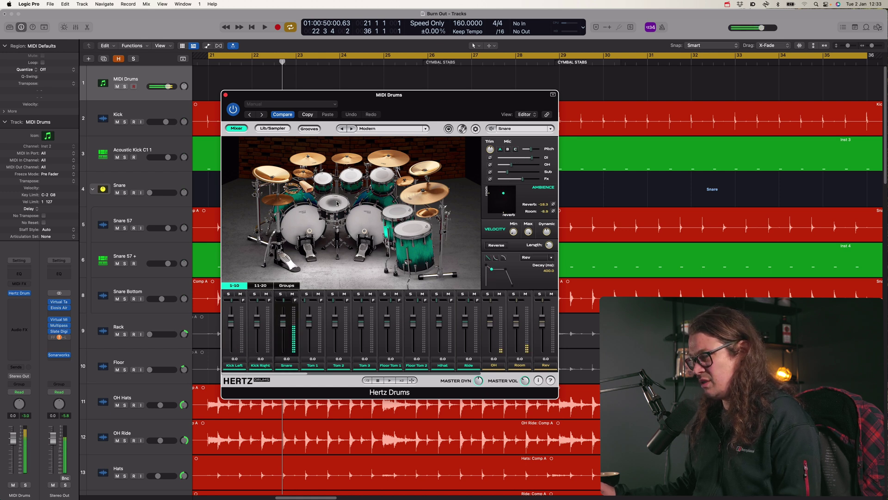
left_click(274, 128)
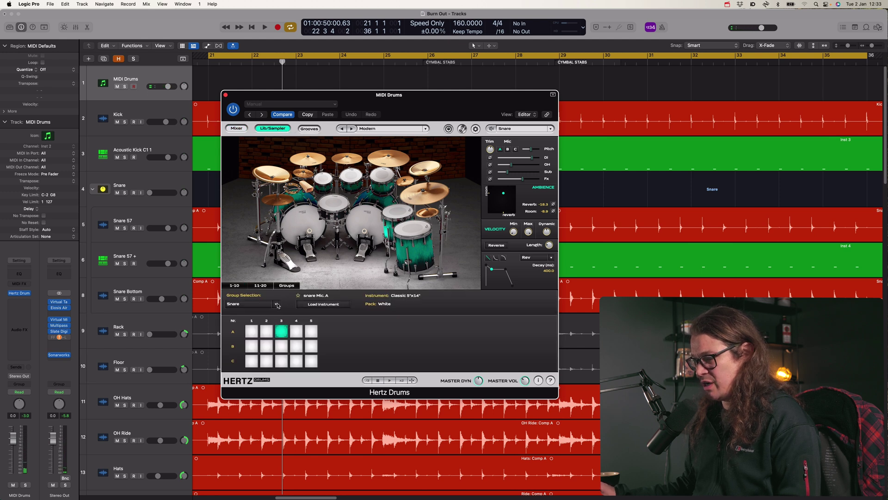
- Audition snare samples and load the Mahogany 6.5"x14" snare's Mic. C sample
left_click(266, 331)
left_click(267, 345)
left_click(281, 346)
left_click(283, 361)
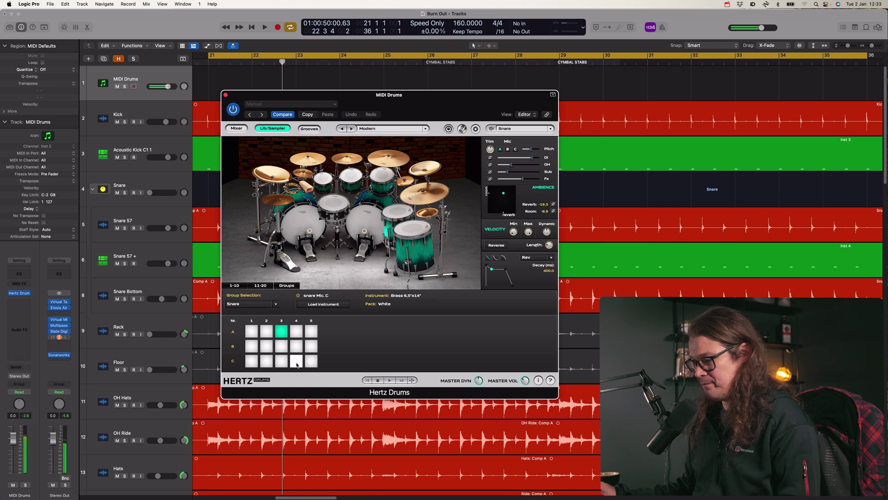
left_click(311, 346)
left_click(255, 331)
left_click(254, 346)
left_click(253, 360)
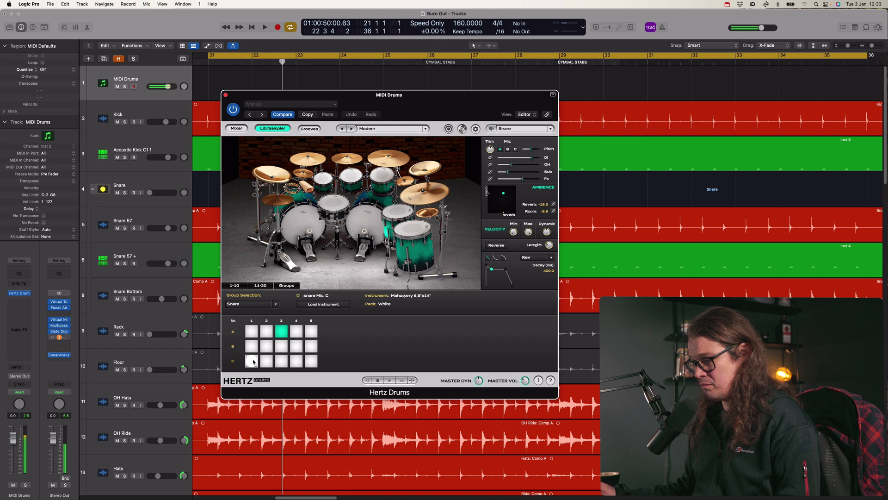
left_click(254, 360)
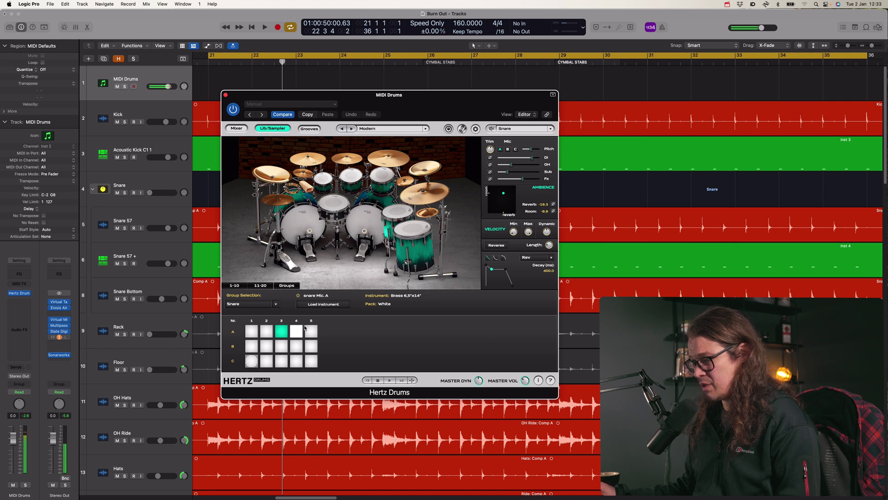
- Load the Vintage 24"x14" kick's Mic. A sample, then solo the MIDI Drums track
left_click(366, 231)
left_click(252, 333)
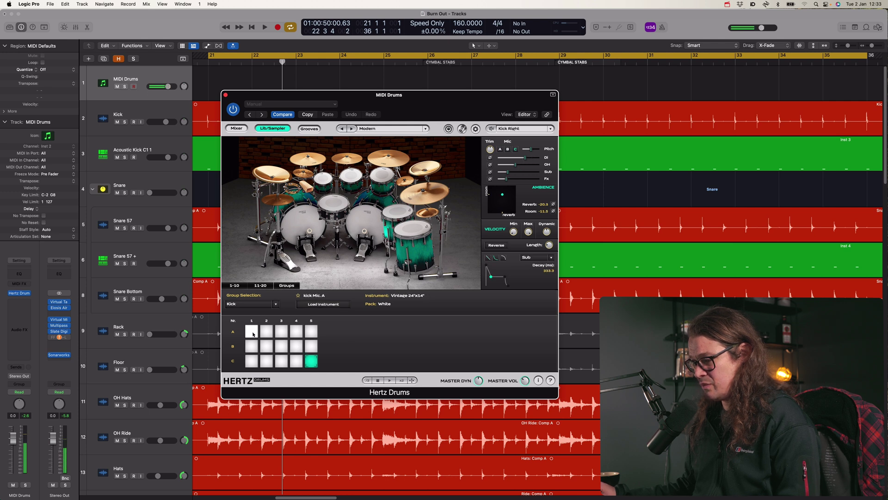
left_click(266, 332)
left_click(278, 333)
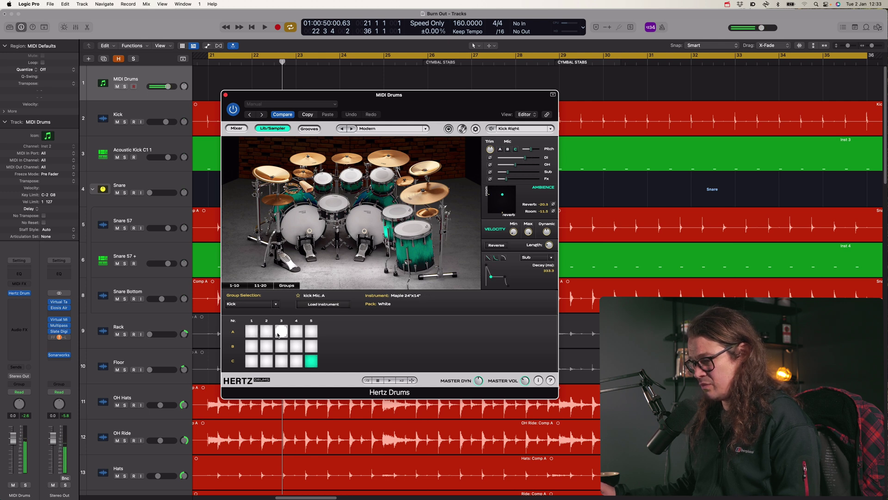
left_click(281, 346)
left_click(267, 347)
left_click(253, 347)
left_click(252, 332)
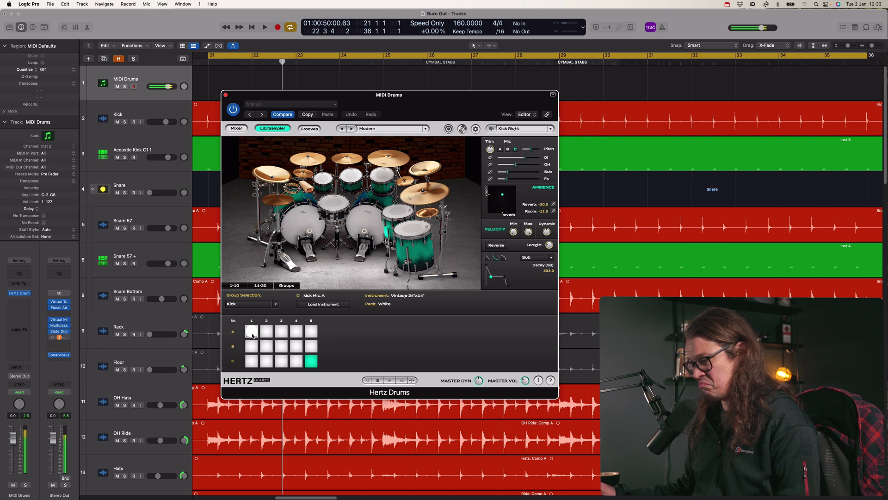
left_click(324, 307)
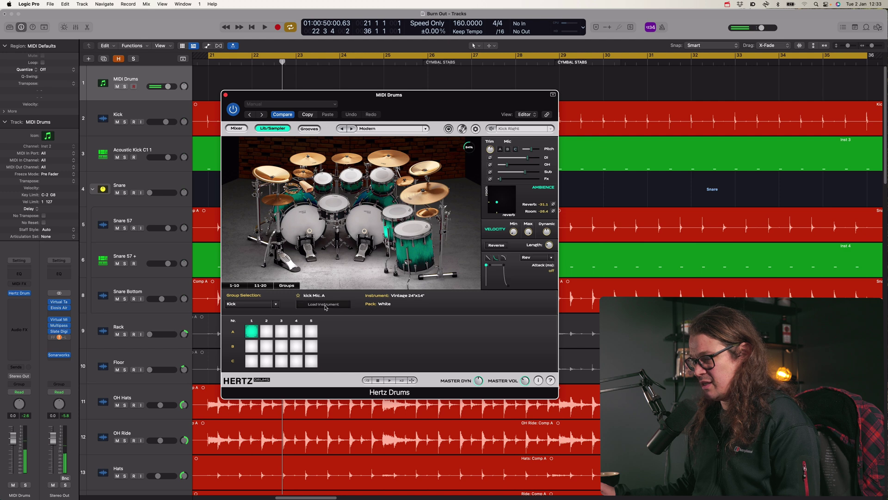
left_click(124, 87)
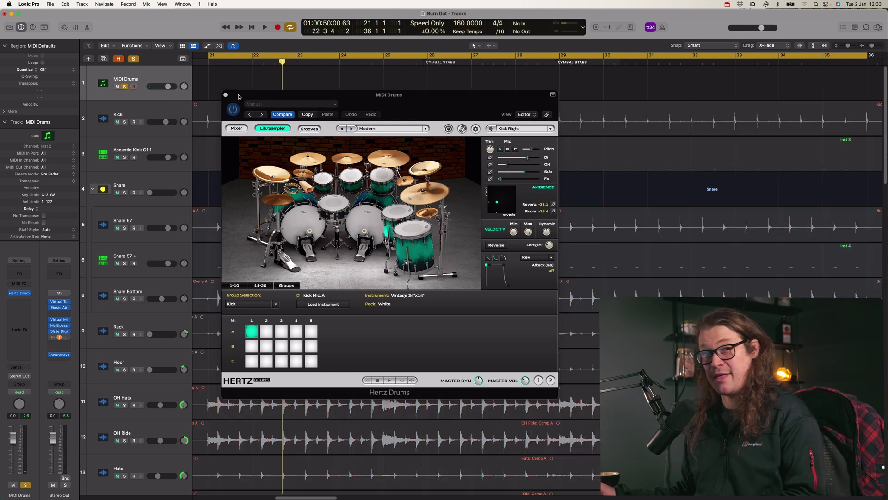